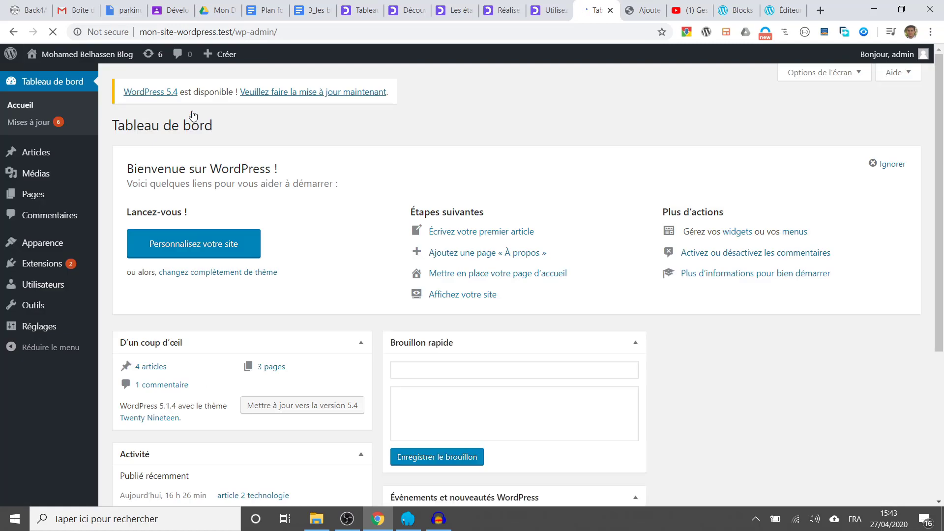
Step: Open the site's menu management page and create a new menu named MenuPrincipal
mouse_move(49, 244)
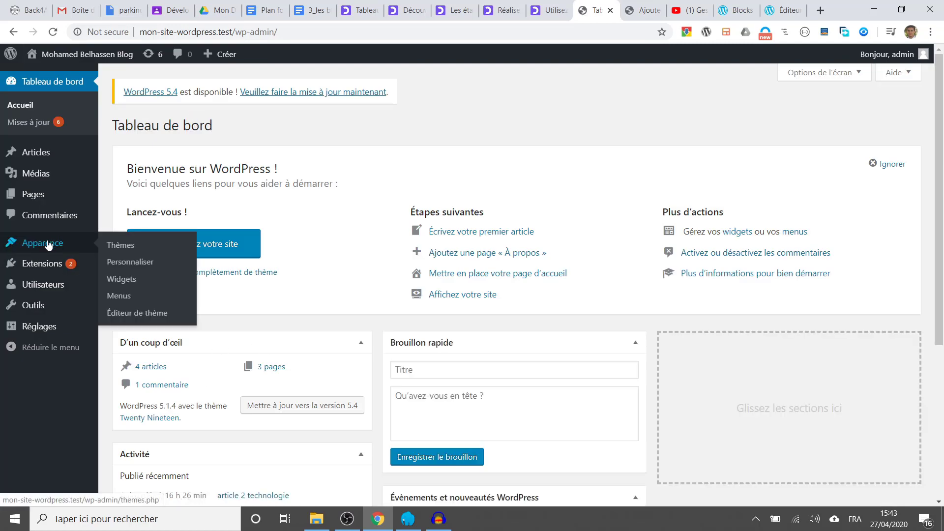
click(118, 298)
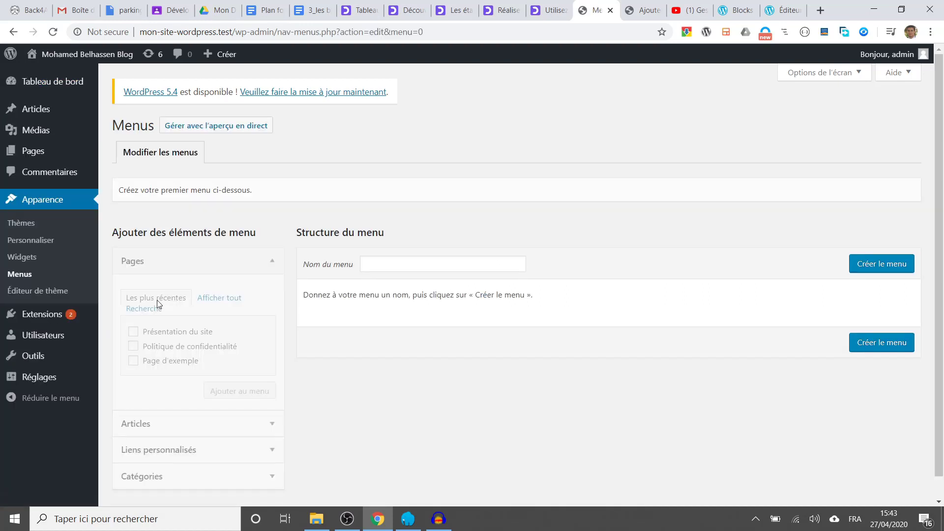
click(383, 270)
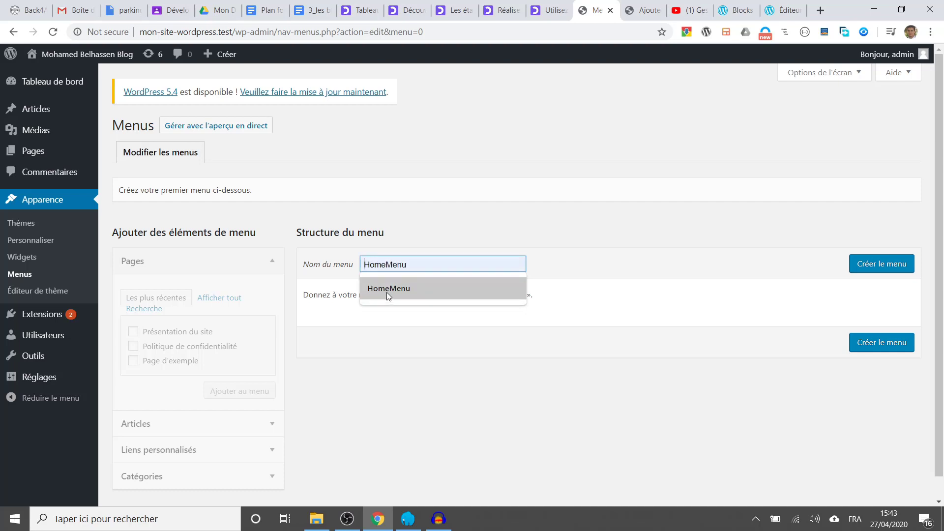
click(386, 292)
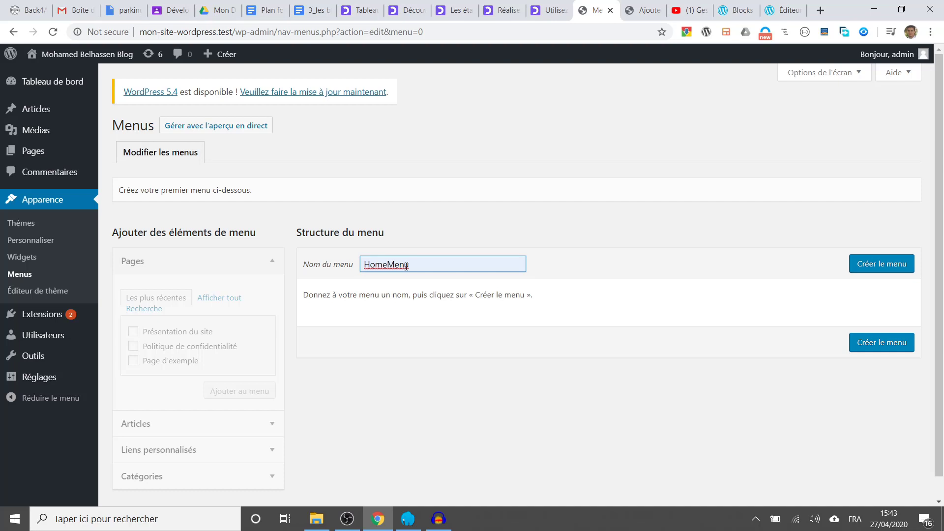
double_click(394, 263)
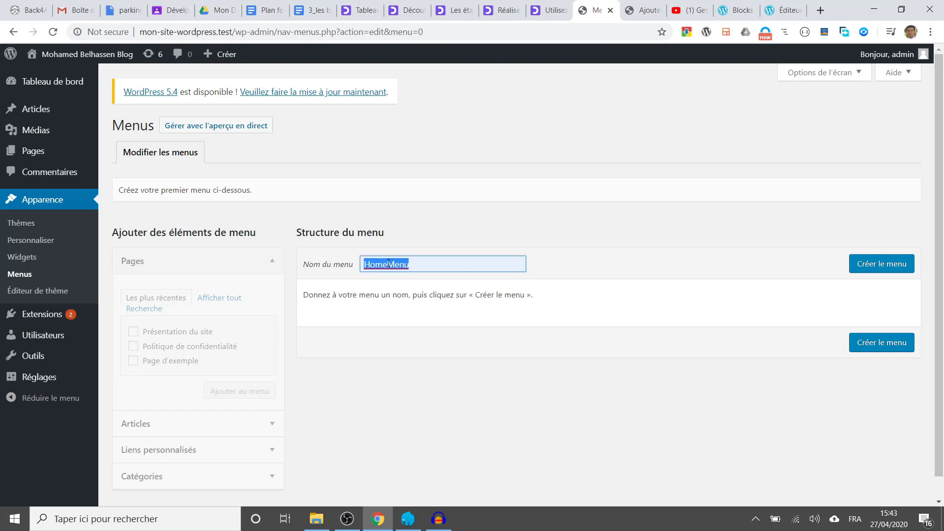
text(Menu)
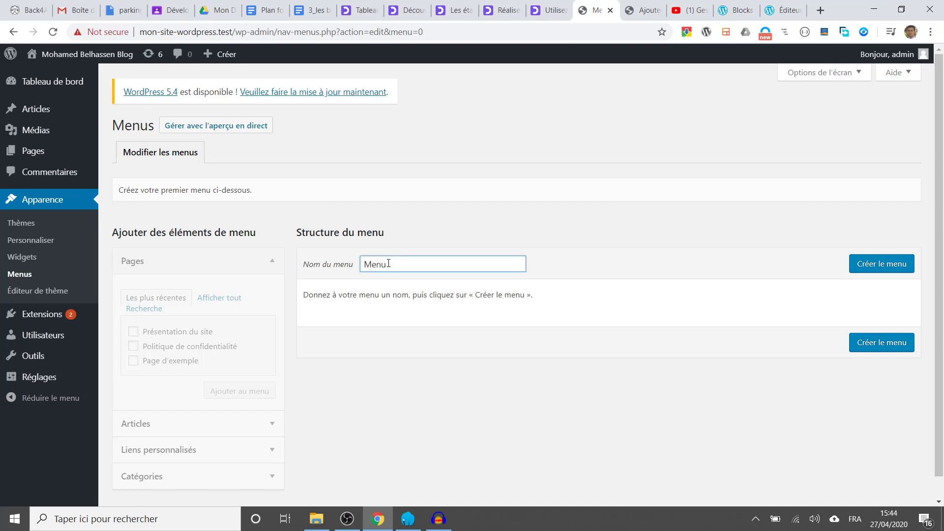
text( Princi)
click(874, 269)
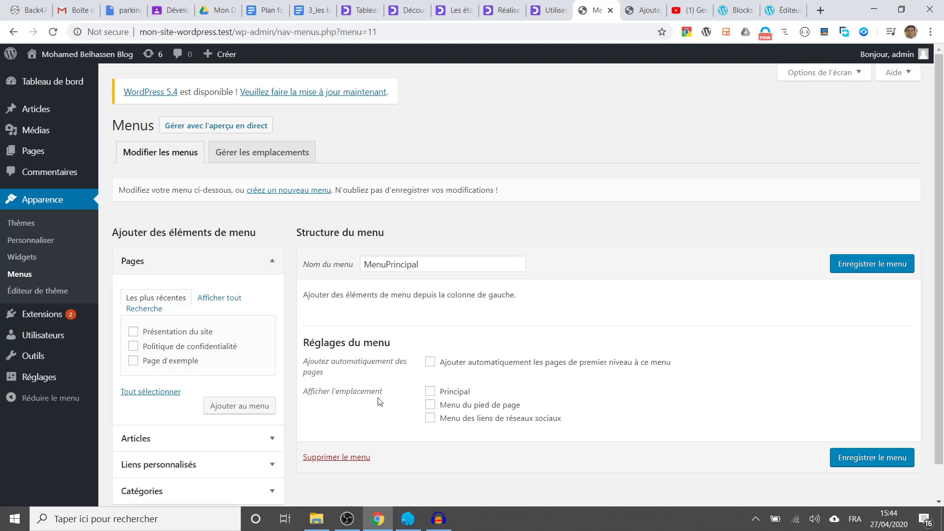
Step: Add the pages Présentation du site and Politique de confidentialité to the menu, placing Présentation du site second
scroll(379, 402, down, 1)
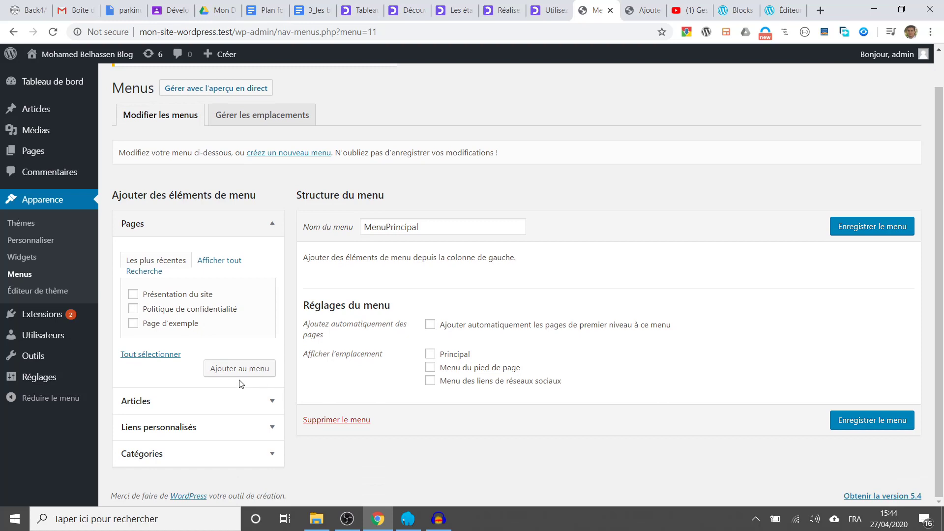
click(132, 294)
click(133, 309)
click(227, 380)
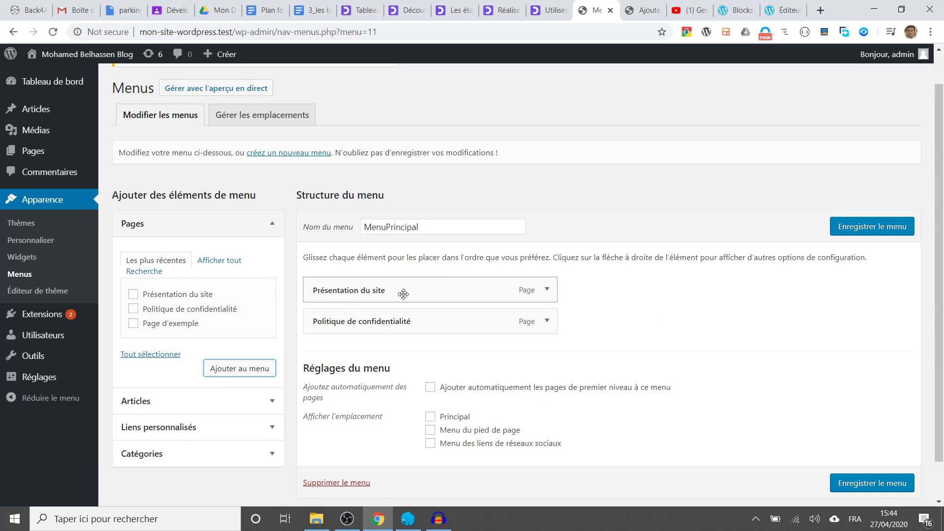
mouse_move(397, 295)
mouse_down()
mouse_move(403, 327)
mouse_move(407, 290)
mouse_up()
drag(406, 291, 401, 328)
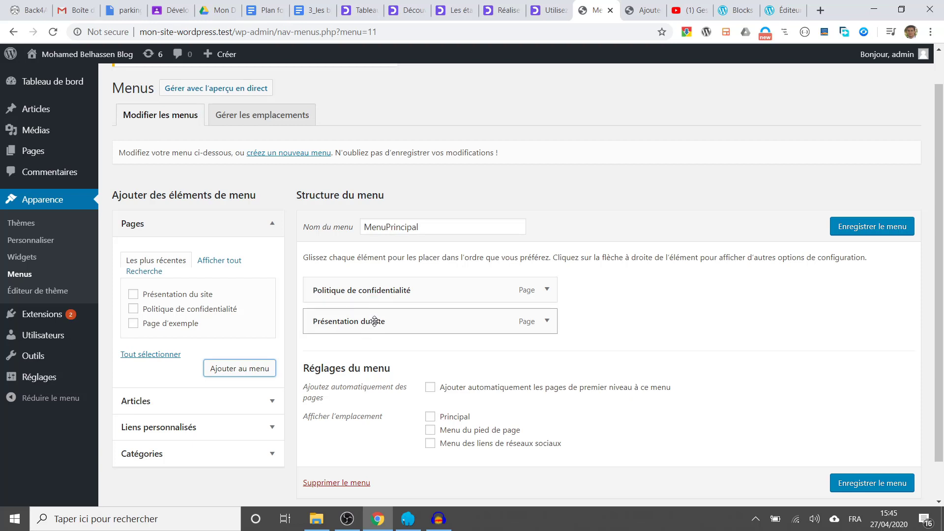
scroll(370, 340, down, 1)
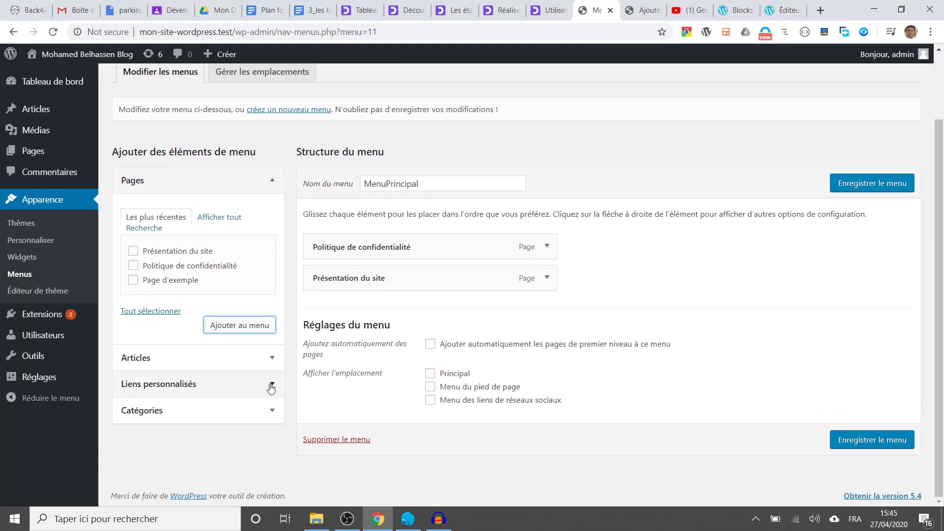
click(270, 359)
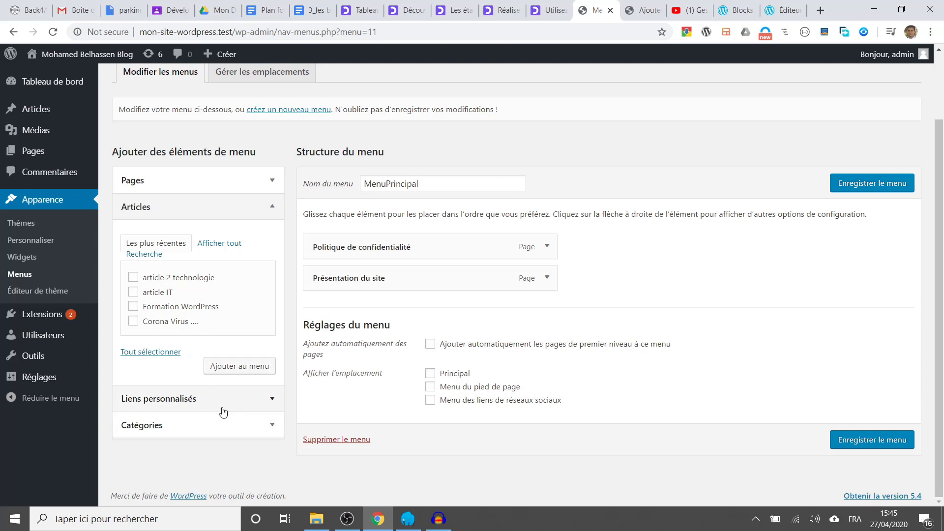
click(182, 406)
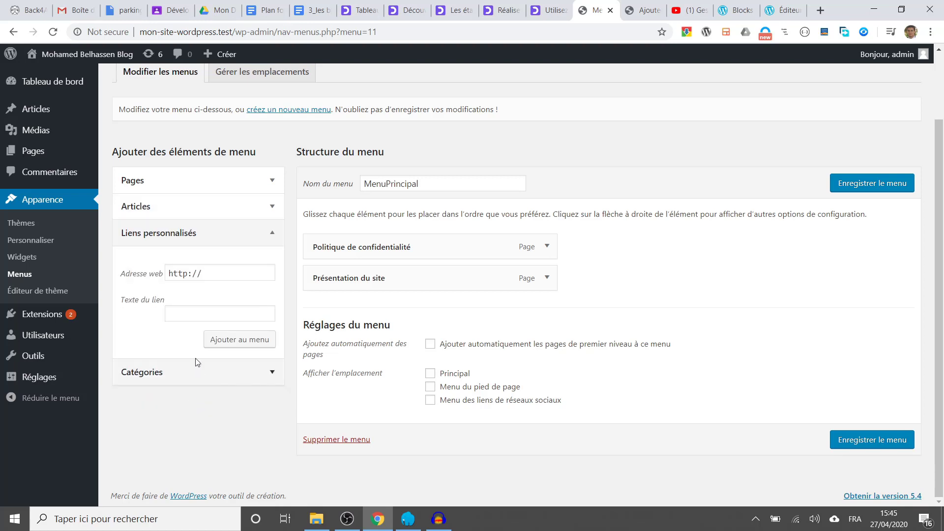
click(239, 274)
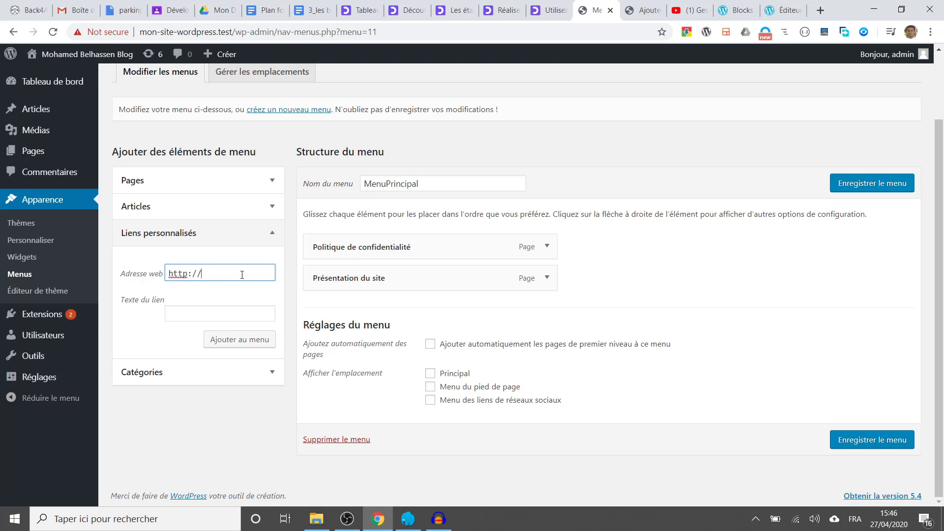
text(nisianet.com)
click(205, 313)
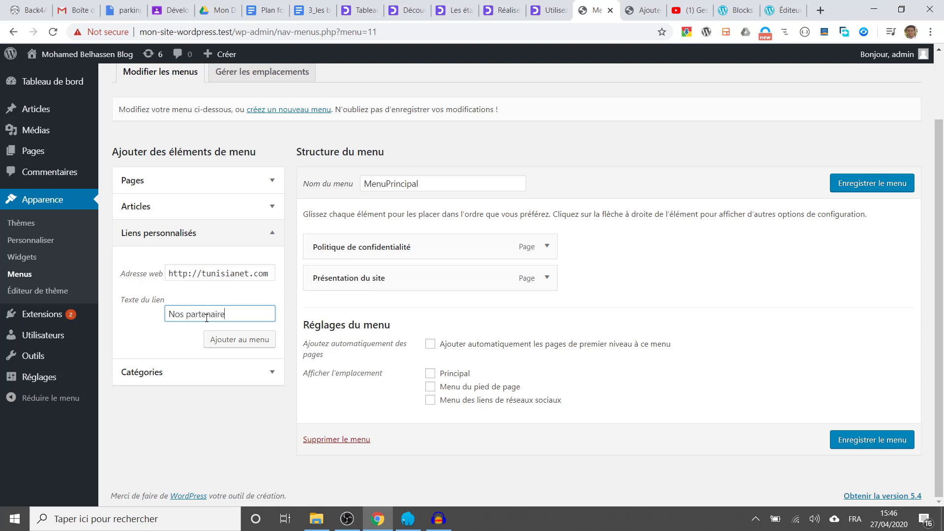
click(238, 345)
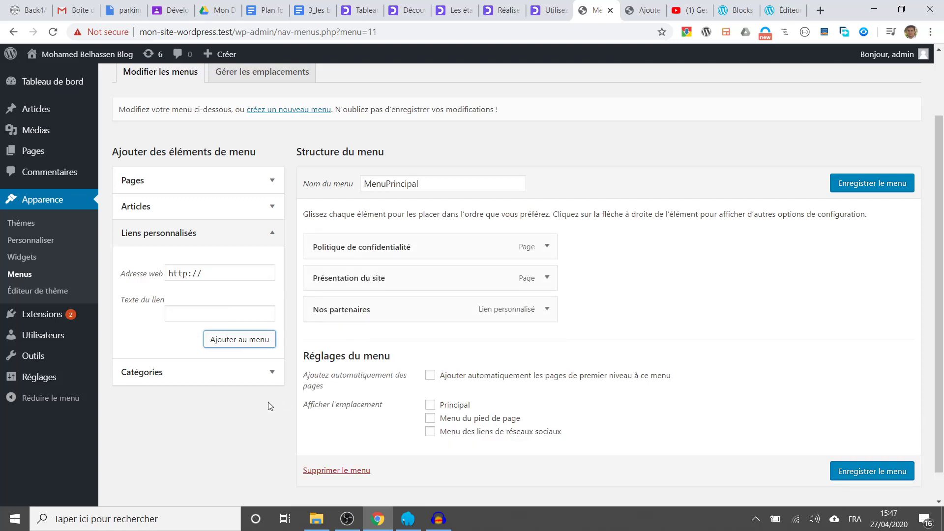
Step: Add the IT category to the menu as an item
click(161, 379)
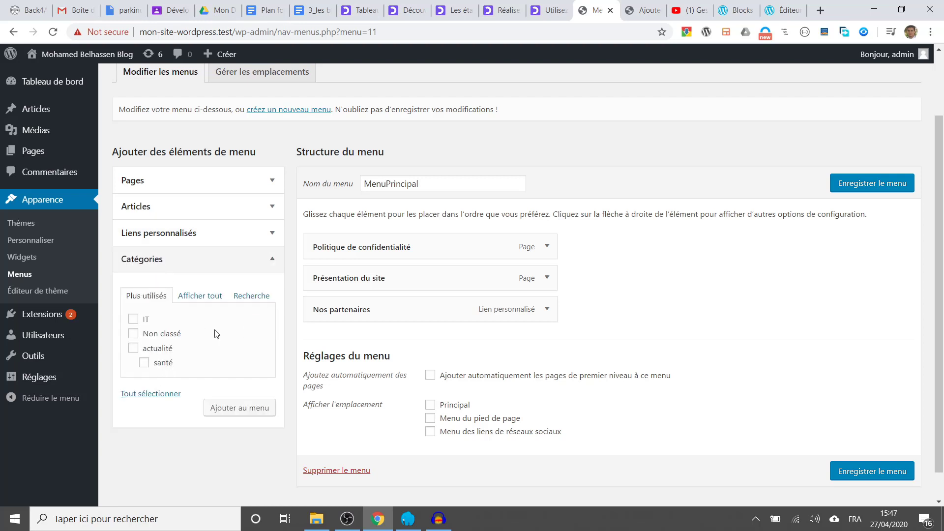
click(134, 320)
click(230, 411)
click(229, 411)
Step: Assign the menu to the Principal display location and save it
scroll(364, 369, down, 1)
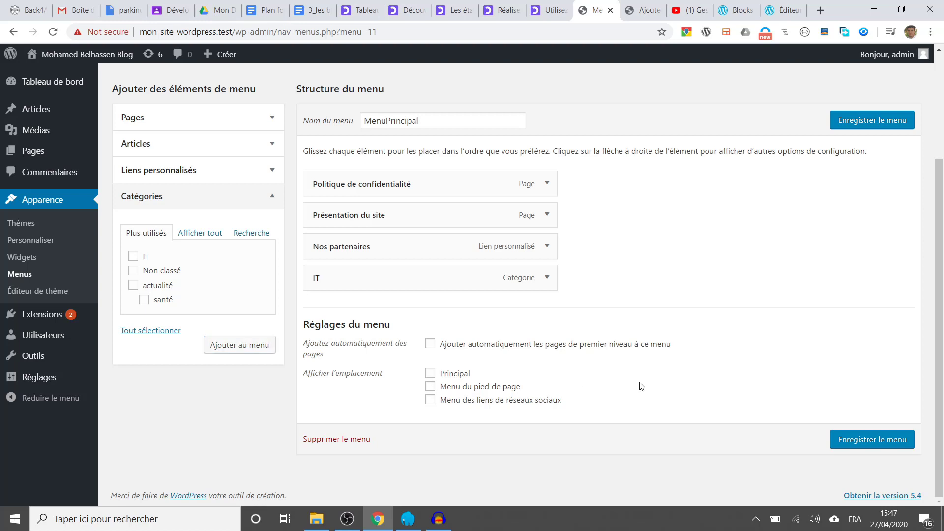
click(430, 373)
click(866, 446)
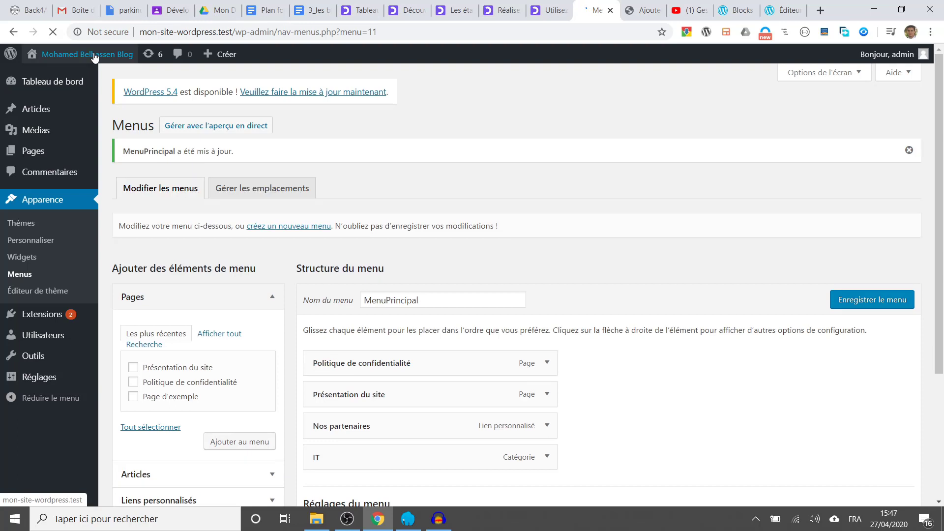
Step: Visit the live site, test the Nos partenaires menu link and return to the home page
mouse_move(94, 57)
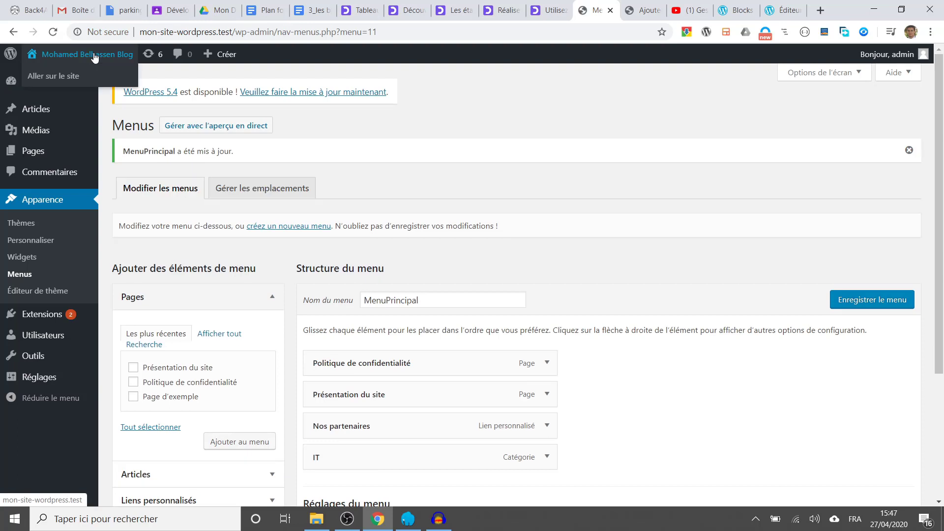
right_click(72, 76)
click(46, 82)
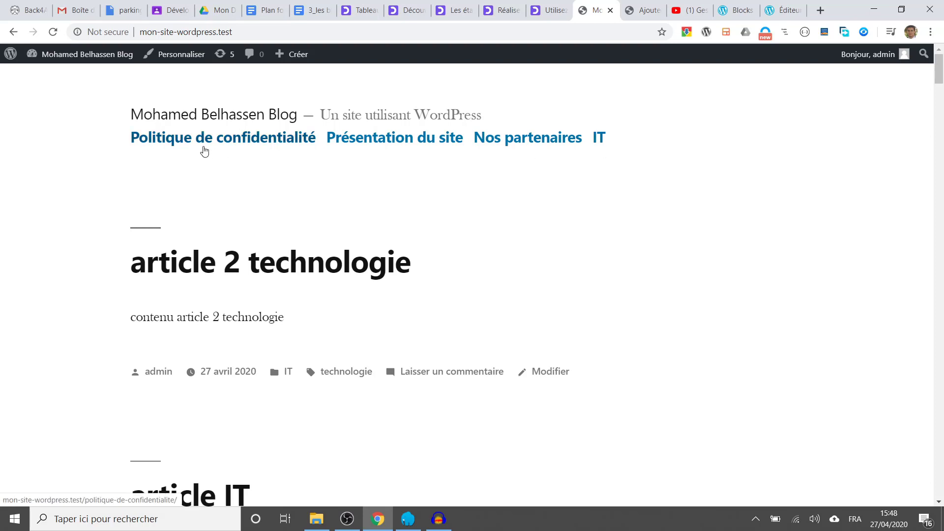
click(509, 140)
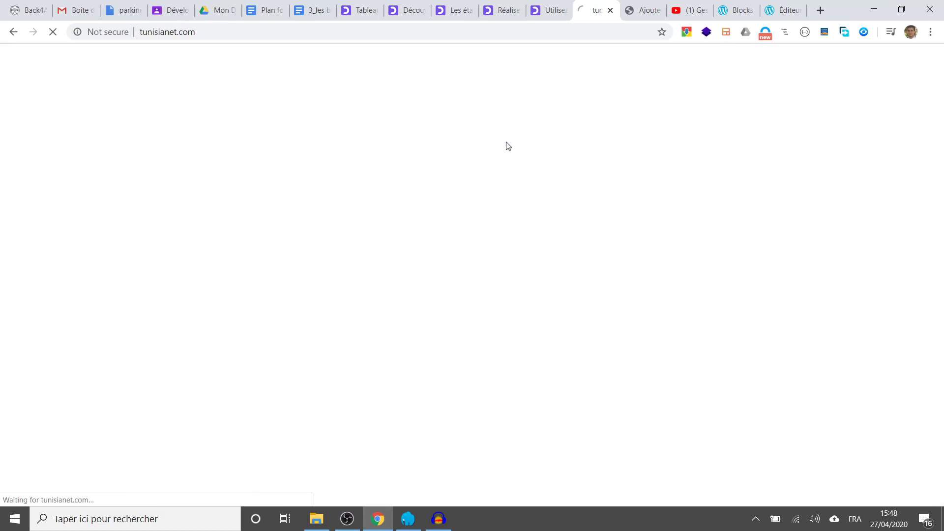
key(alt+Left)
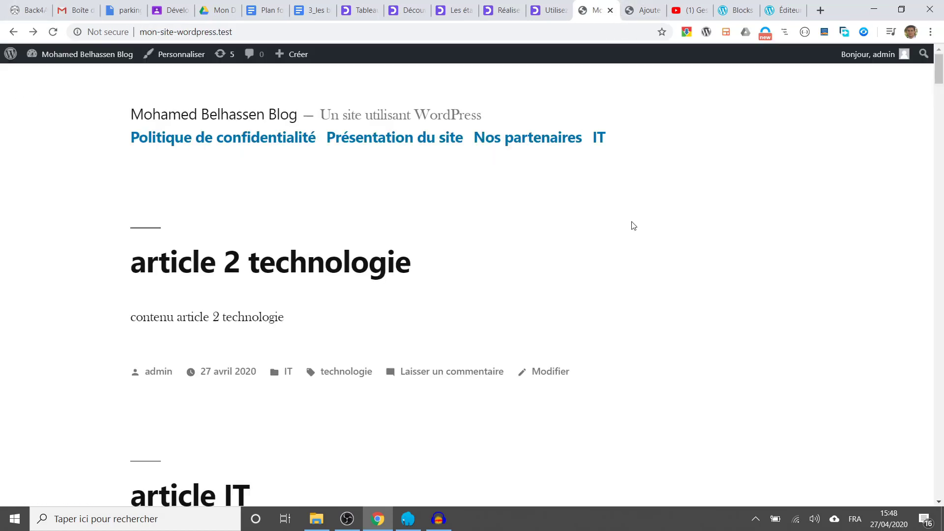
Step: Open the IT category from the site's menu, look through its archive and go back
click(605, 142)
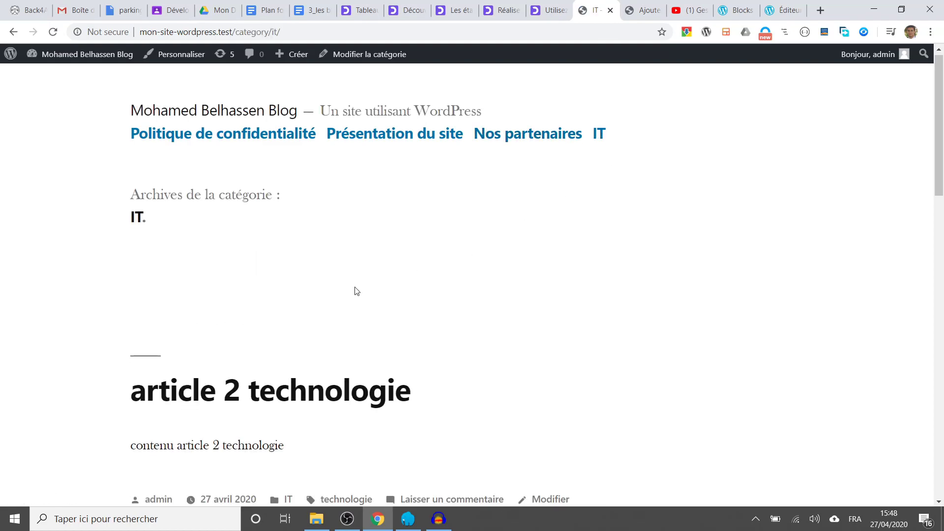
scroll(354, 291, down, 10)
scroll(354, 290, up, 10)
scroll(357, 291, down, 2)
scroll(357, 291, up, 2)
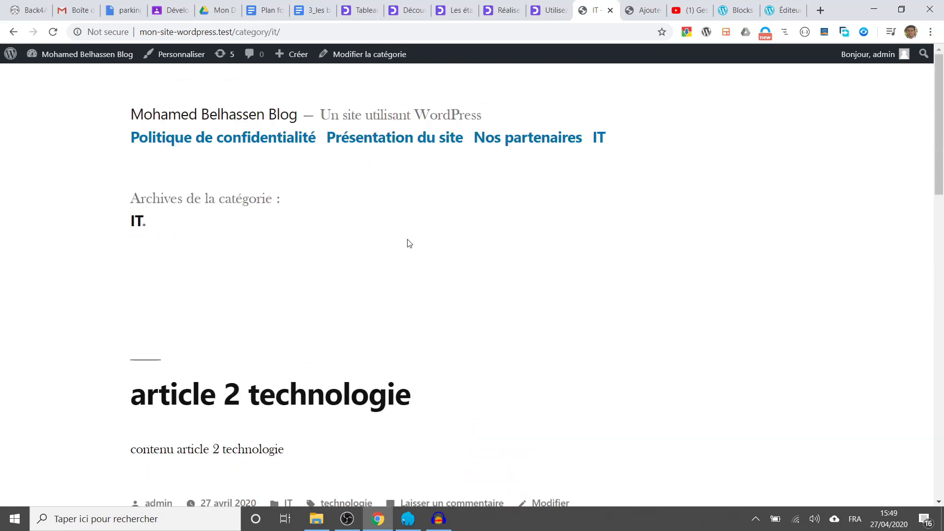
click(30, 54)
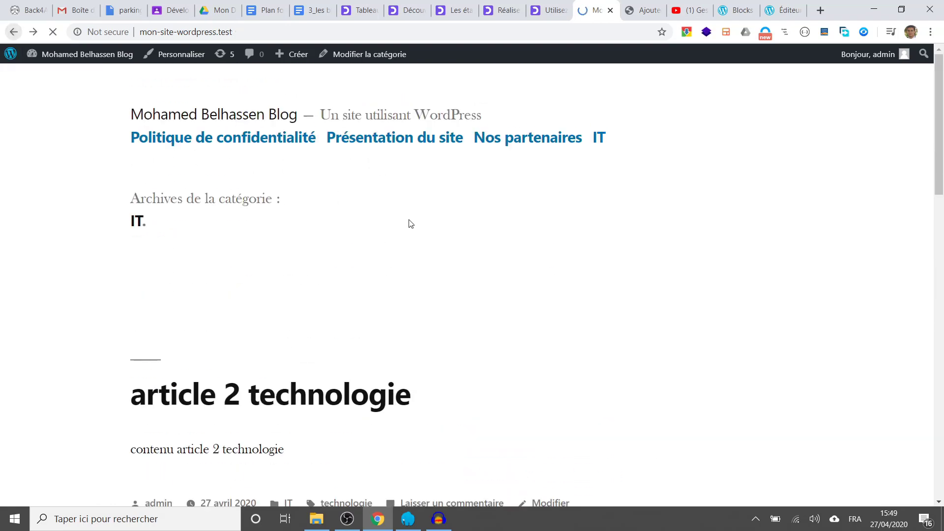
Step: Check the Politique de confidentialité and Présentation du site pages through the site's menu links
click(222, 140)
scroll(262, 302, down, 7)
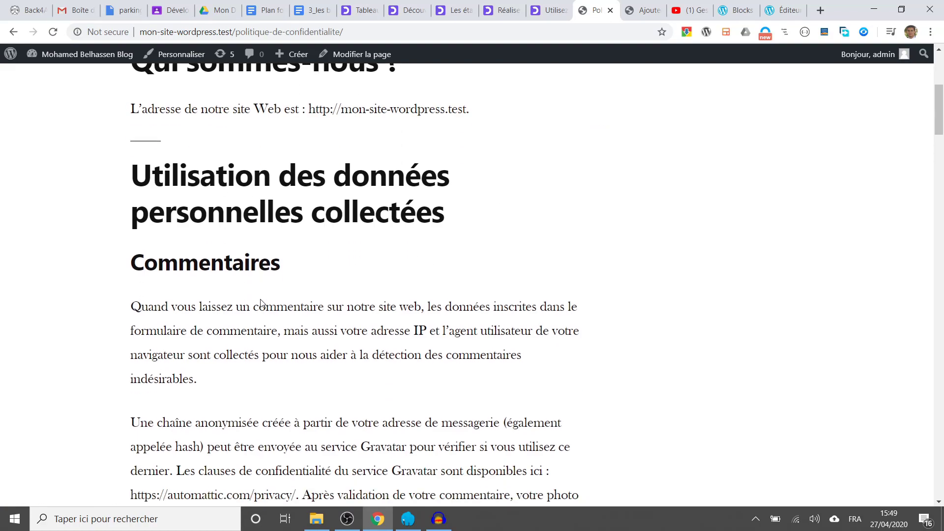
scroll(262, 303, up, 6)
scroll(262, 302, down, 6)
scroll(262, 303, up, 5)
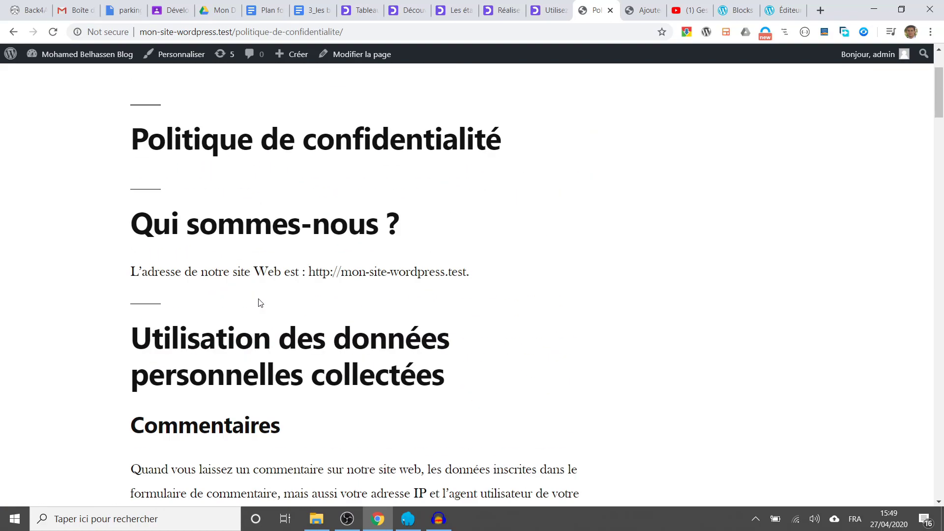
scroll(260, 302, up, 3)
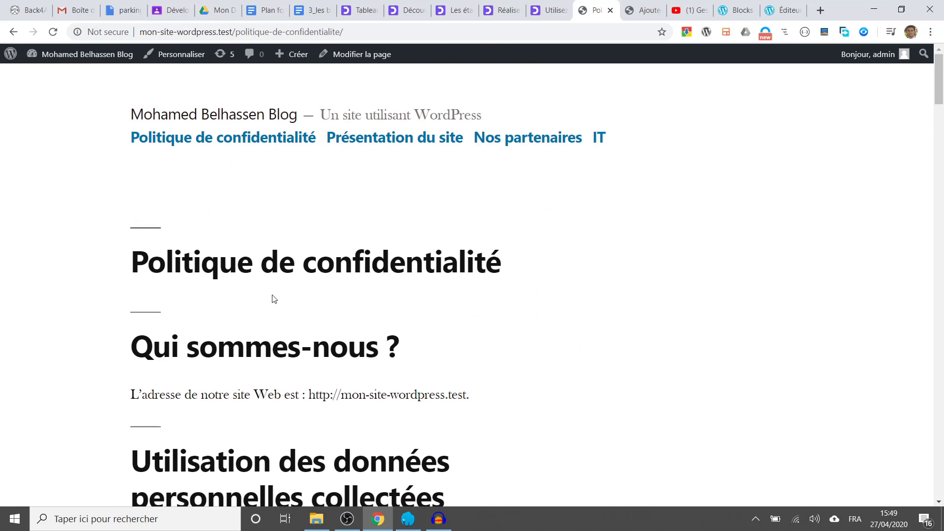
click(392, 137)
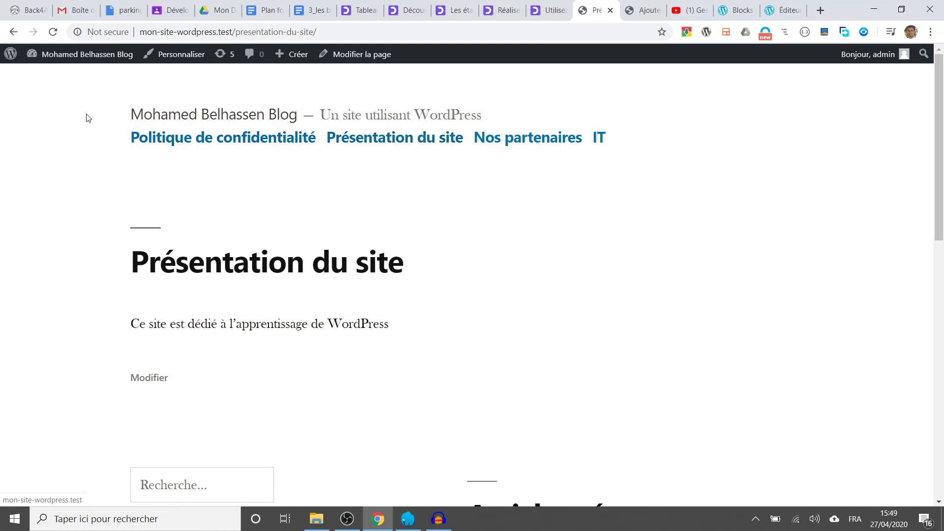
Step: Return to the admin menu editor and move Présentation du site above Politique de confidentialité in MenuPrincipal
mouse_move(69, 55)
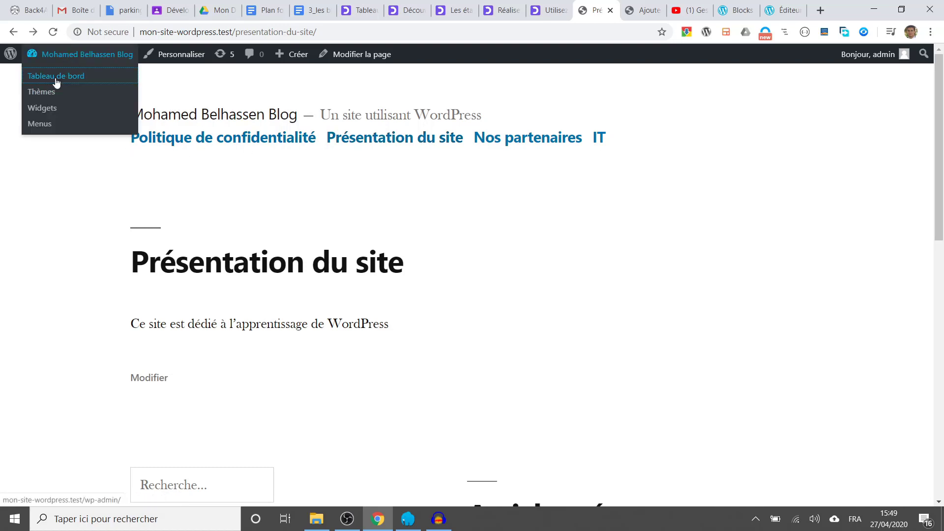
click(50, 76)
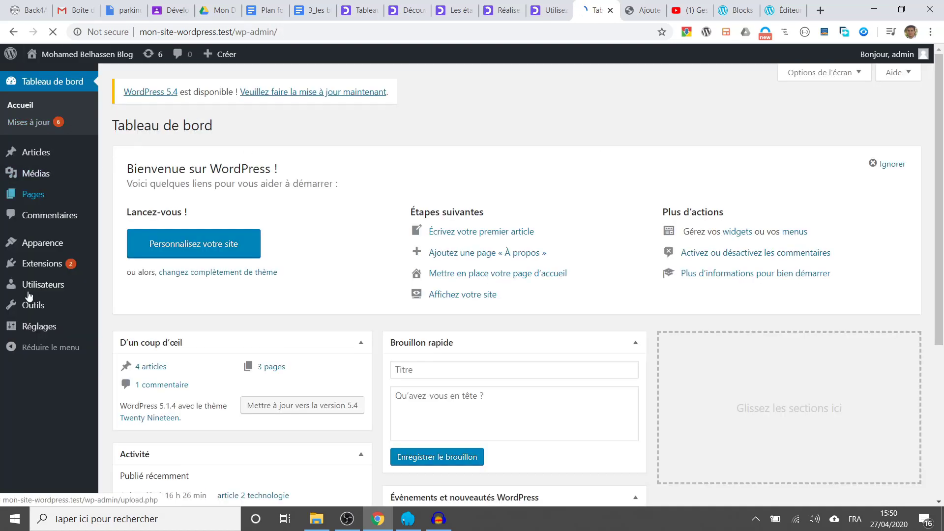
mouse_move(49, 243)
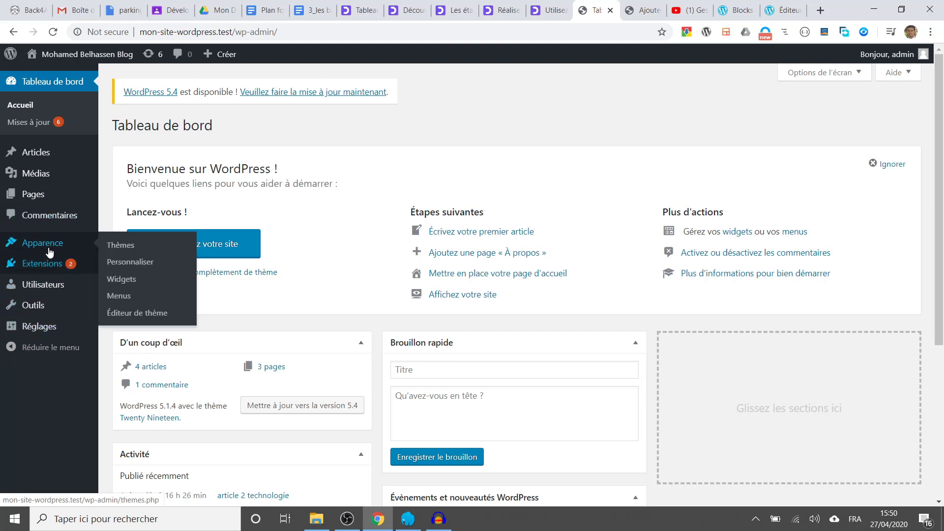
click(118, 296)
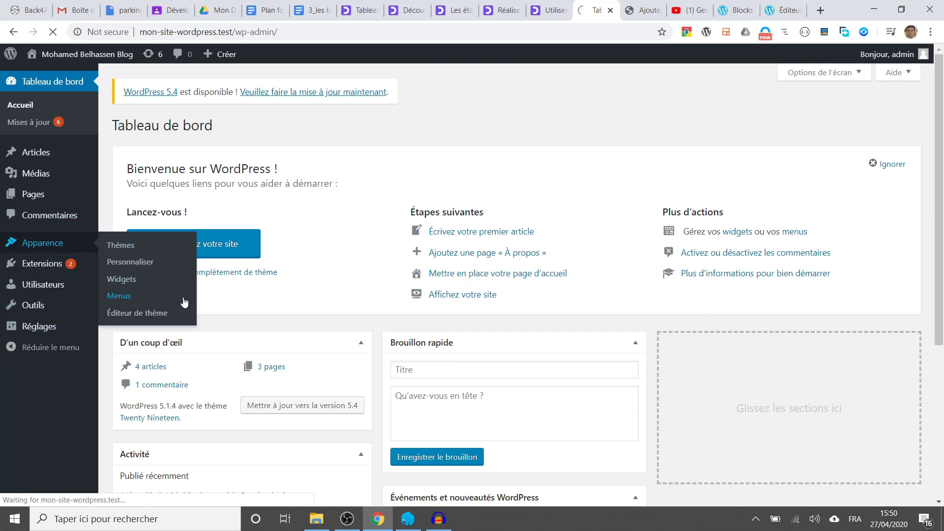
mouse_move(337, 335)
mouse_down()
mouse_move(338, 350)
mouse_move(326, 330)
mouse_up()
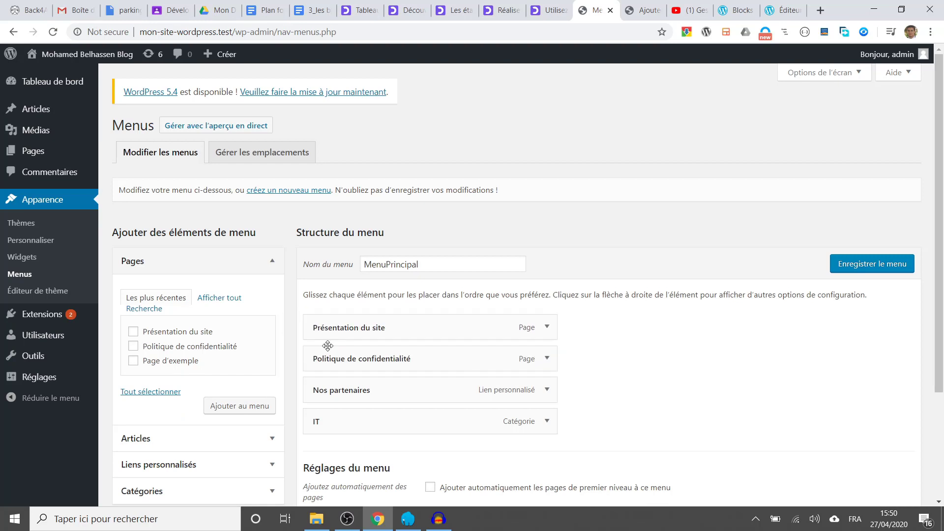
Step: Save the reordered MenuPrincipal, check its item order on the live site and return to the menu editor
click(868, 265)
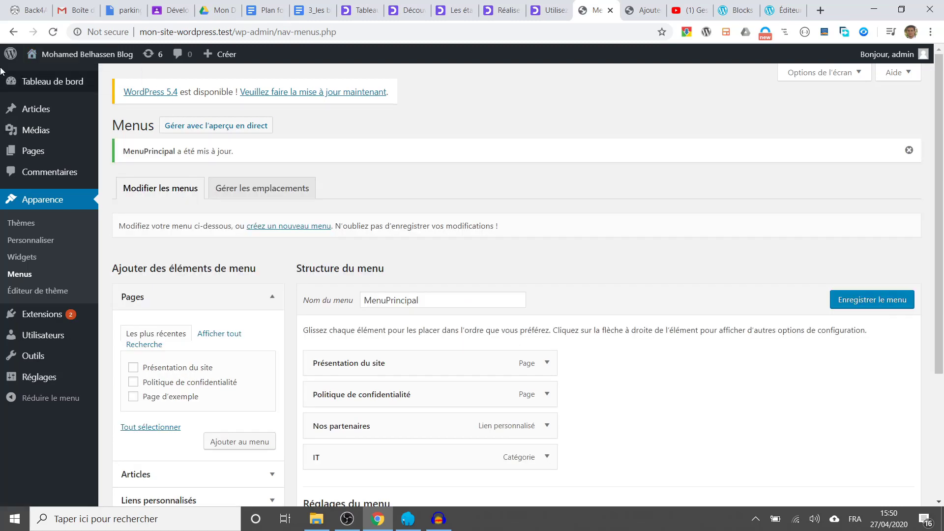
click(59, 77)
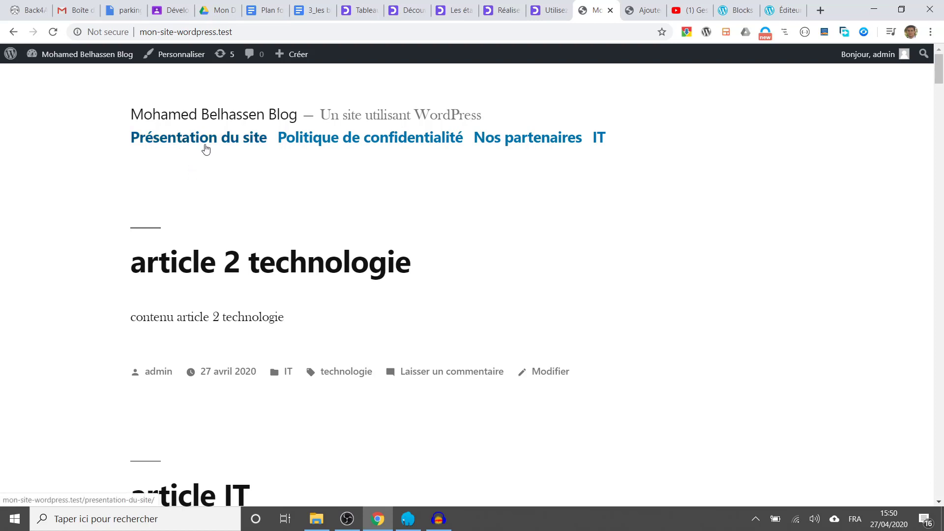
key(alt+Left)
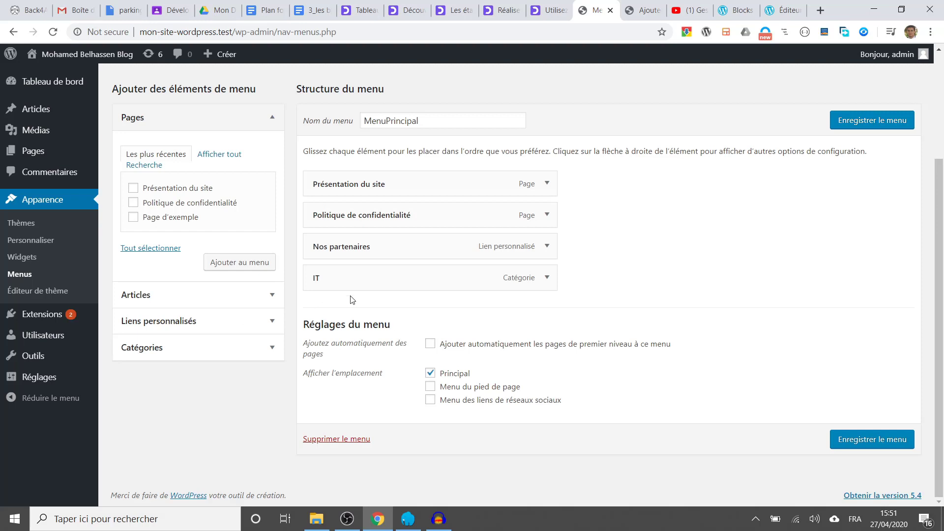
Step: Remove the IT category from MenuPrincipal, make Politique de confidentialité a sub-item of Présentation du site and save the menu
click(551, 279)
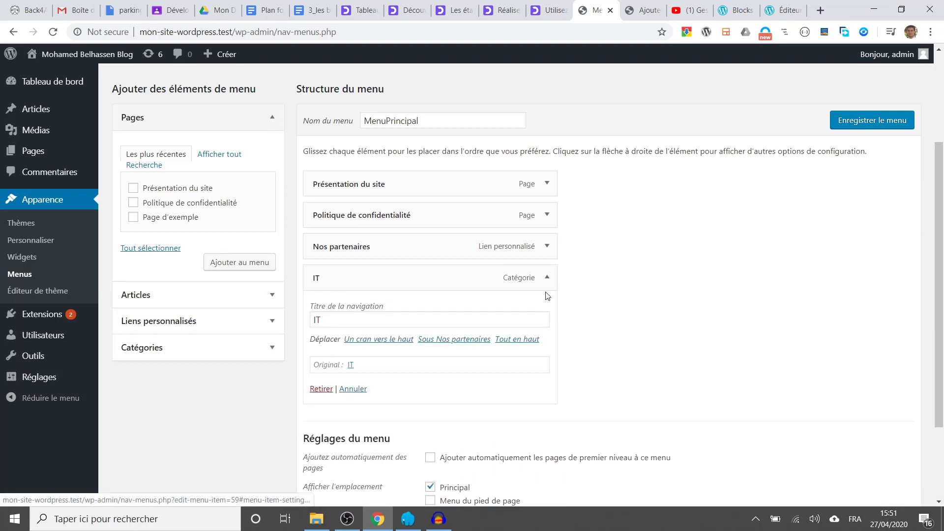
click(322, 389)
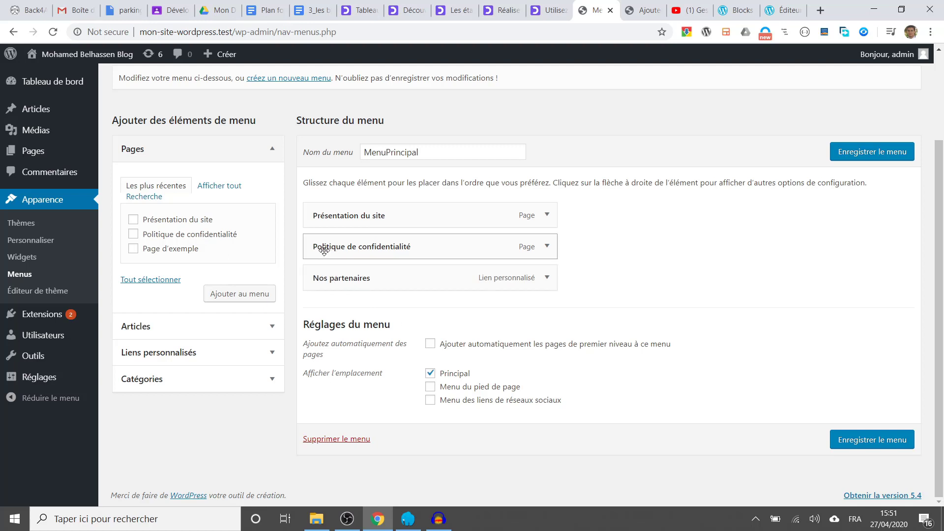
drag(328, 249, 362, 279)
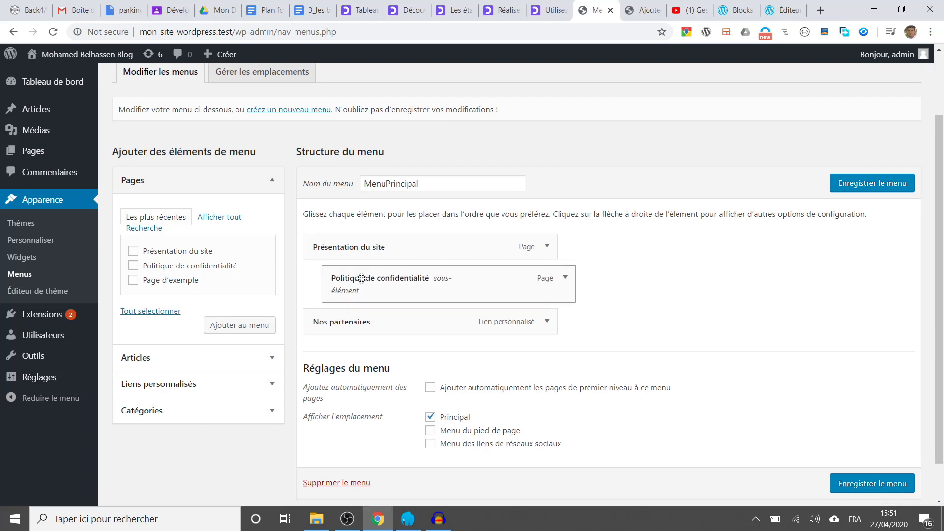
click(874, 189)
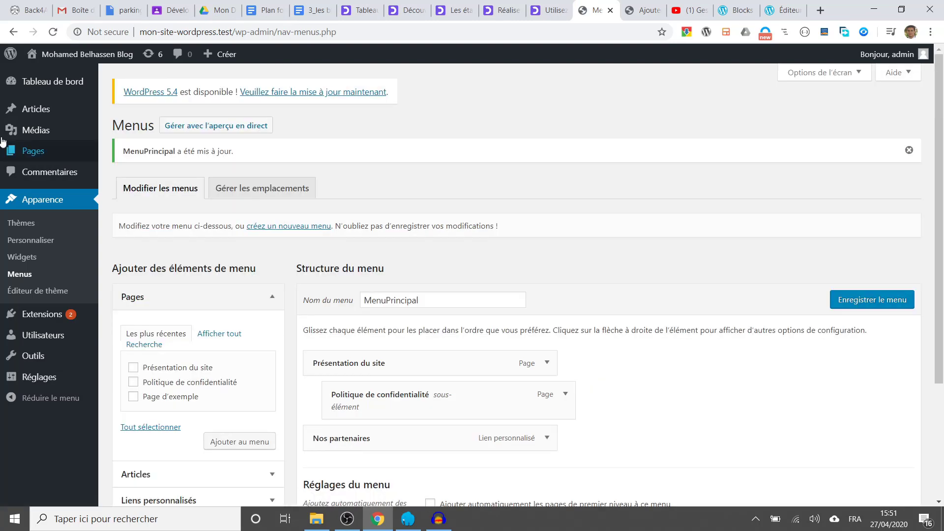
Step: Visit the live site, reveal the submenu under Présentation du site and return to the admin menu editor
mouse_move(59, 54)
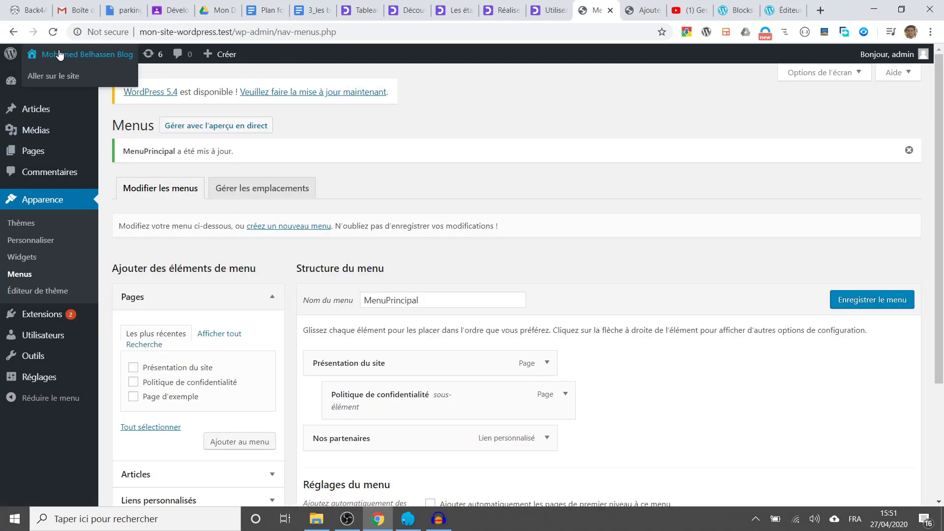
click(53, 76)
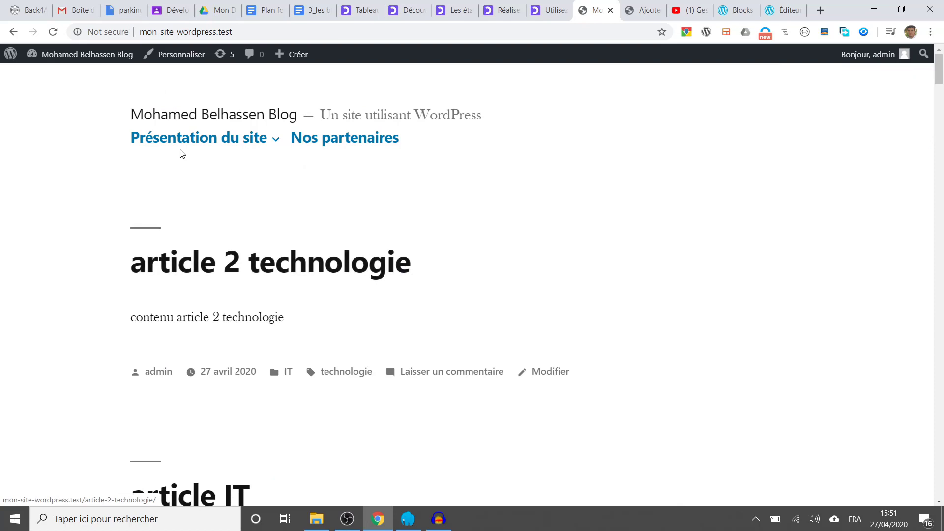
mouse_move(284, 155)
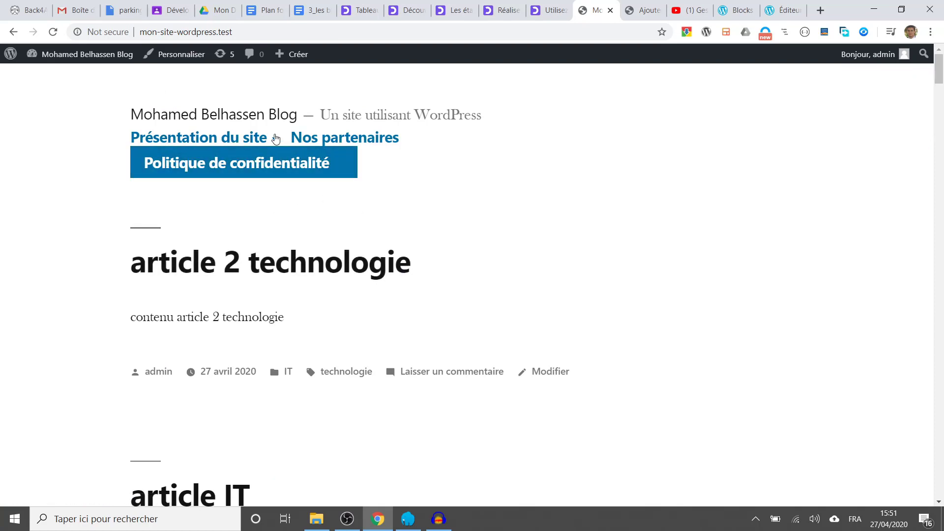
mouse_move(275, 139)
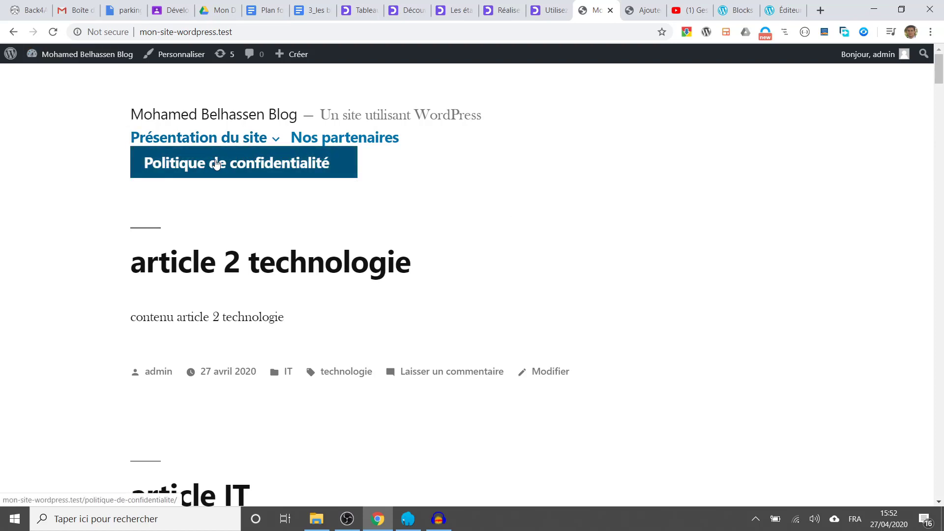
mouse_move(74, 55)
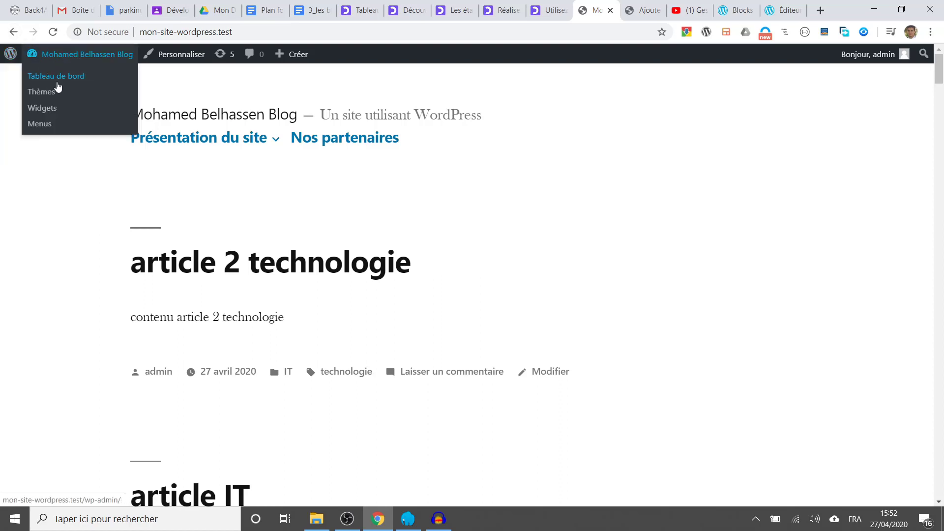
click(42, 126)
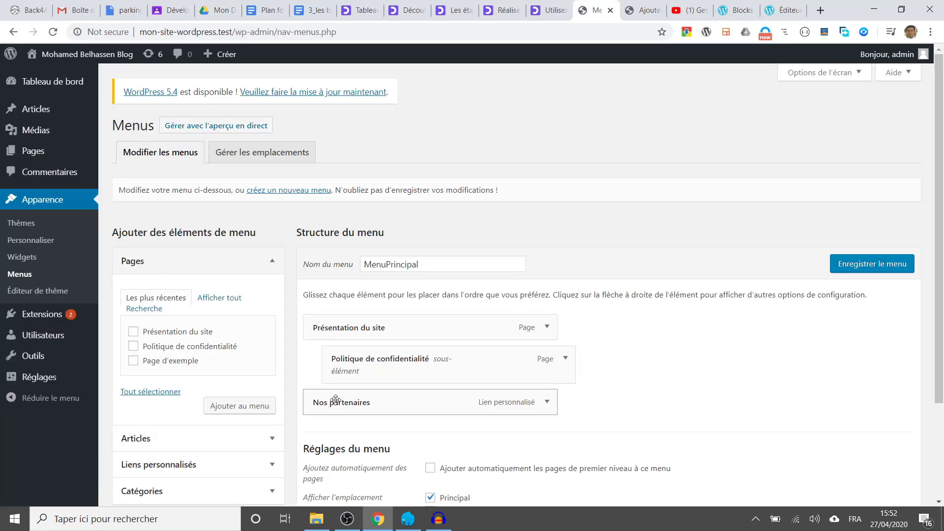
Step: Try to add Page d'exemple to MenuPrincipal as a sub-item of Présentation du site and save the menu
scroll(334, 403, down, 3)
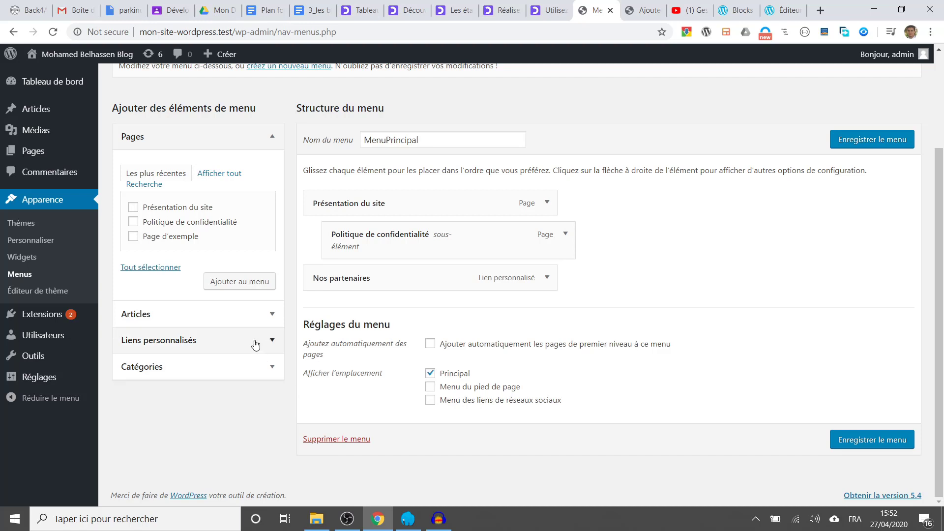
click(251, 288)
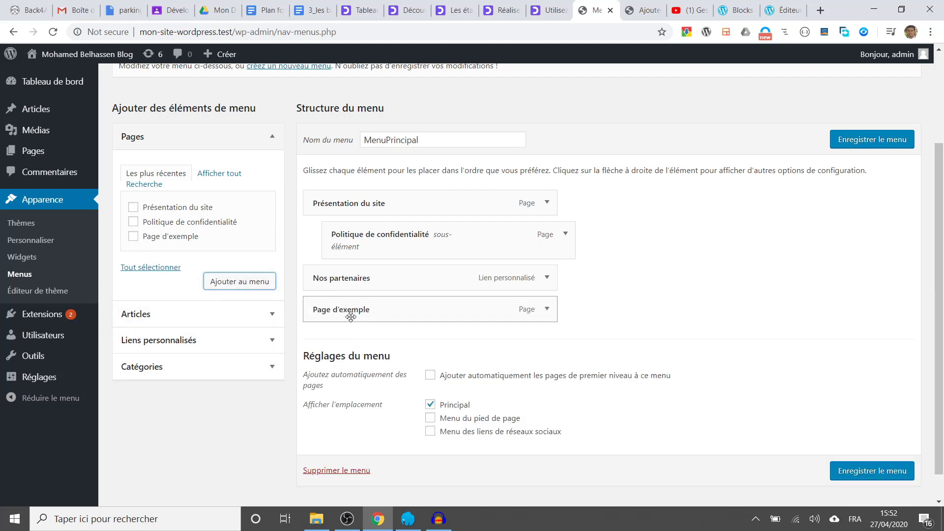
drag(349, 311, 362, 276)
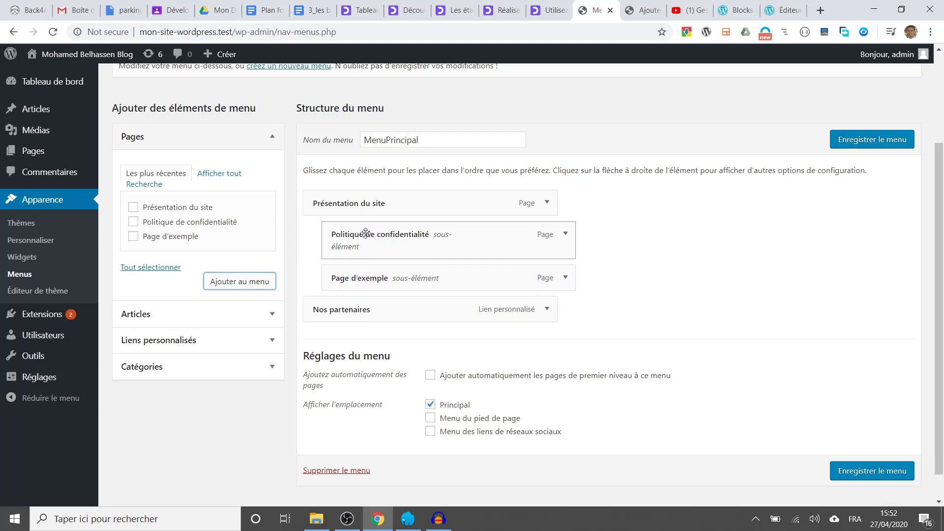
click(868, 473)
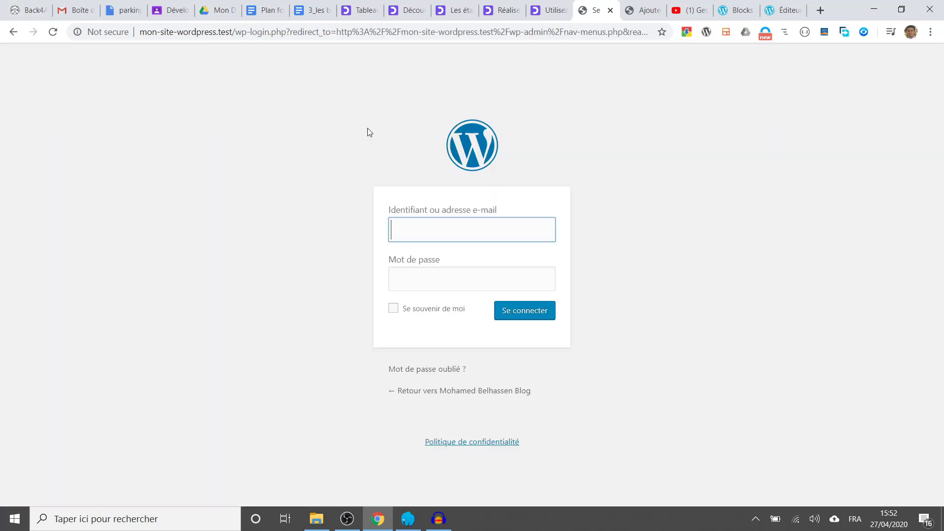
Step: Log back in to the WordPress admin account by entering the account password
click(426, 282)
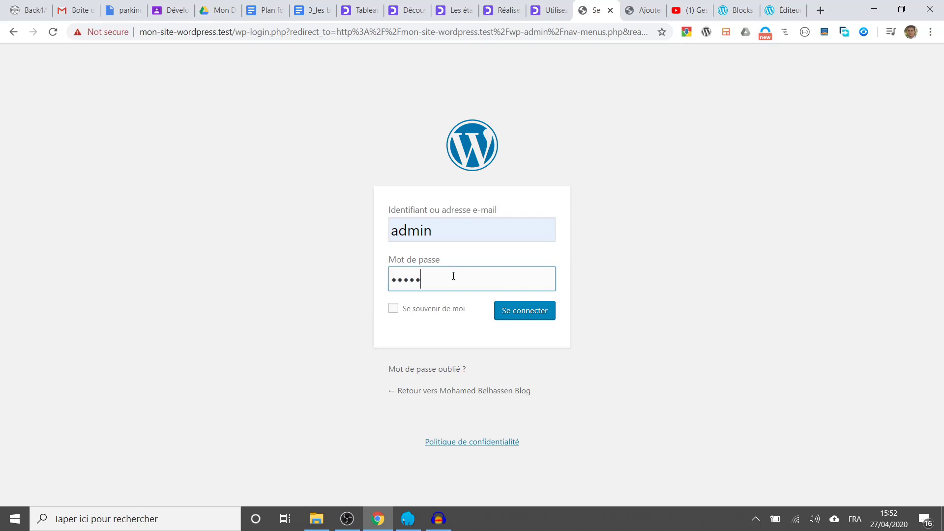
click(534, 311)
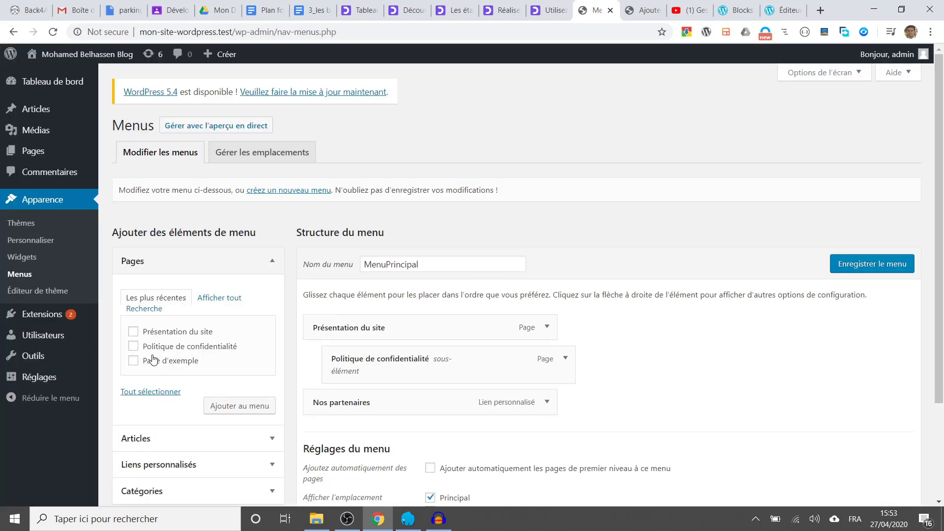
Step: Add Page d'exemple to the menu, place it below Politique de confidentialité as a sub-item of Présentation du site, and save
click(134, 362)
click(226, 411)
drag(350, 445, 387, 402)
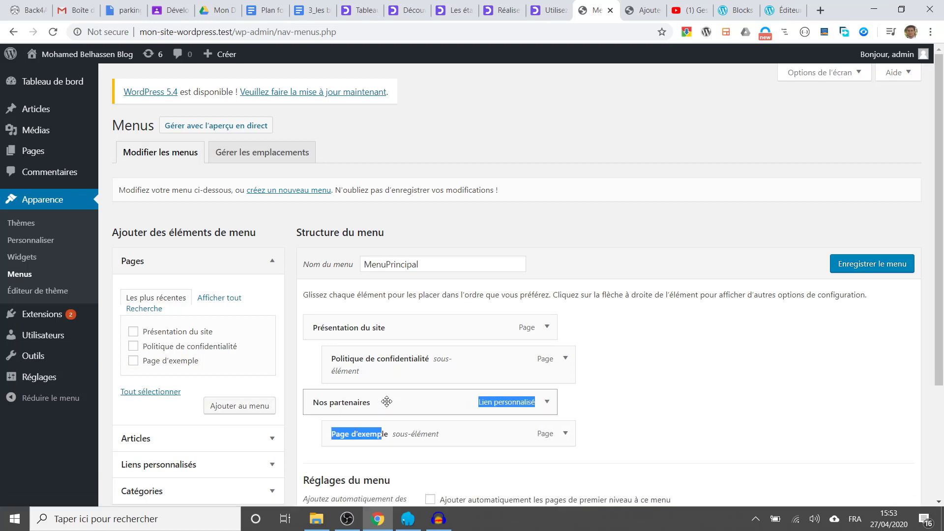
drag(379, 437, 421, 429)
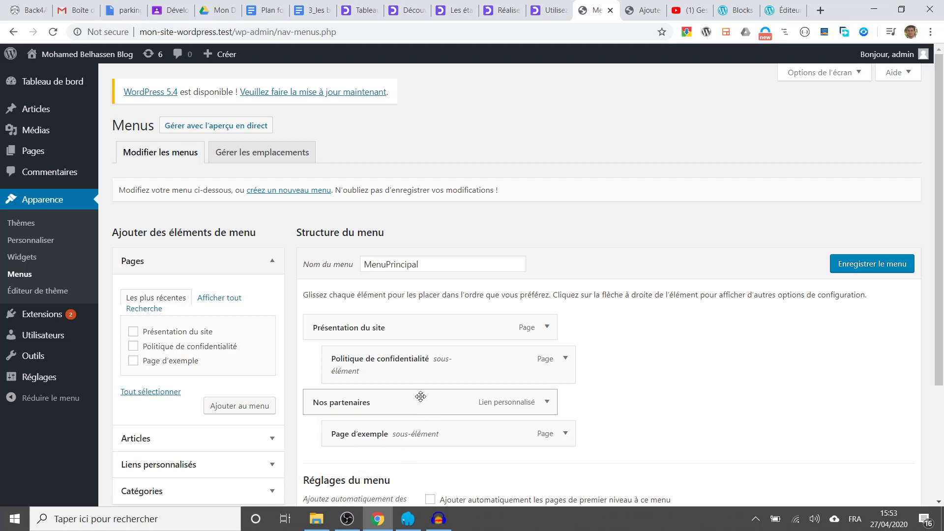
drag(419, 396, 320, 401)
drag(371, 432, 350, 399)
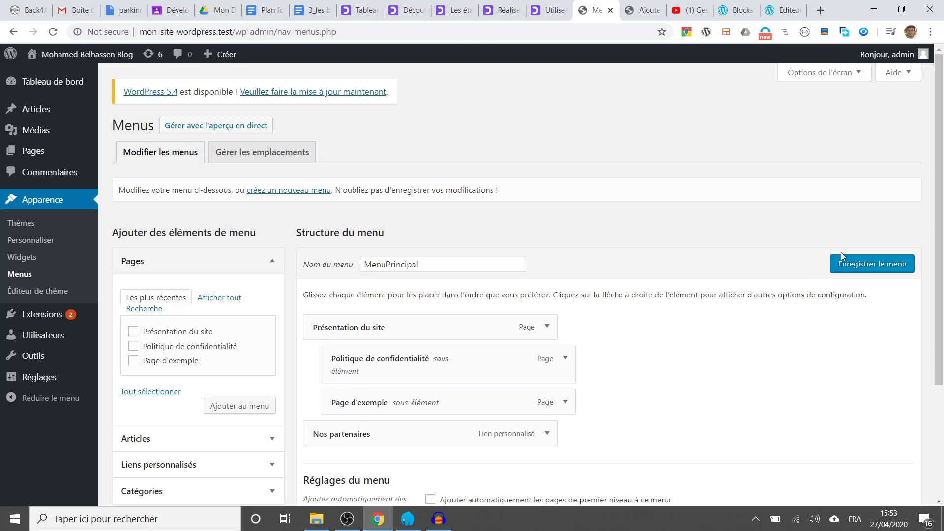
click(859, 266)
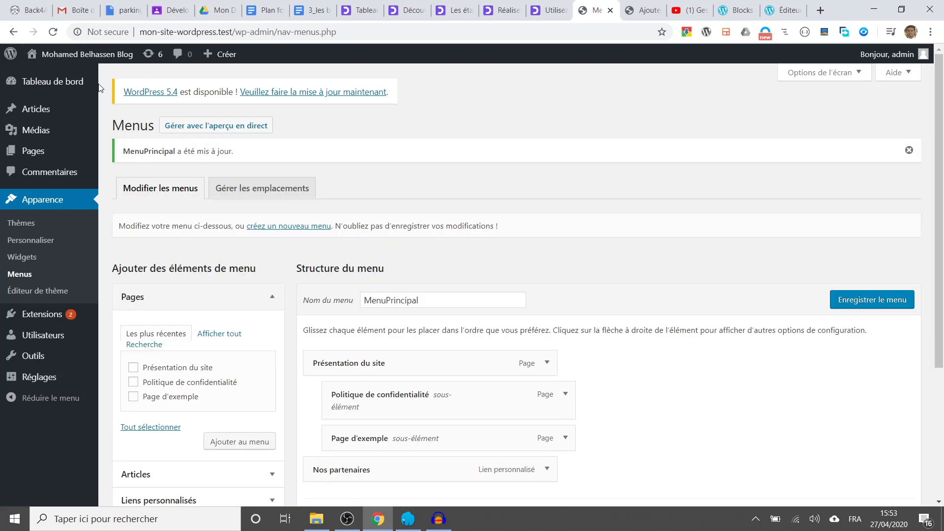
Step: Visit the live site and expand the Présentation du site submenu to check its two sub-items
mouse_move(73, 55)
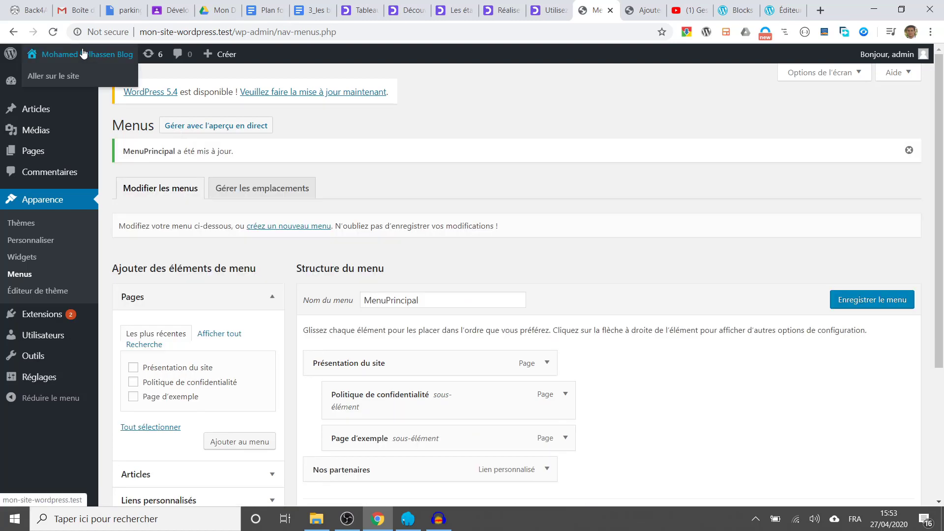
click(65, 78)
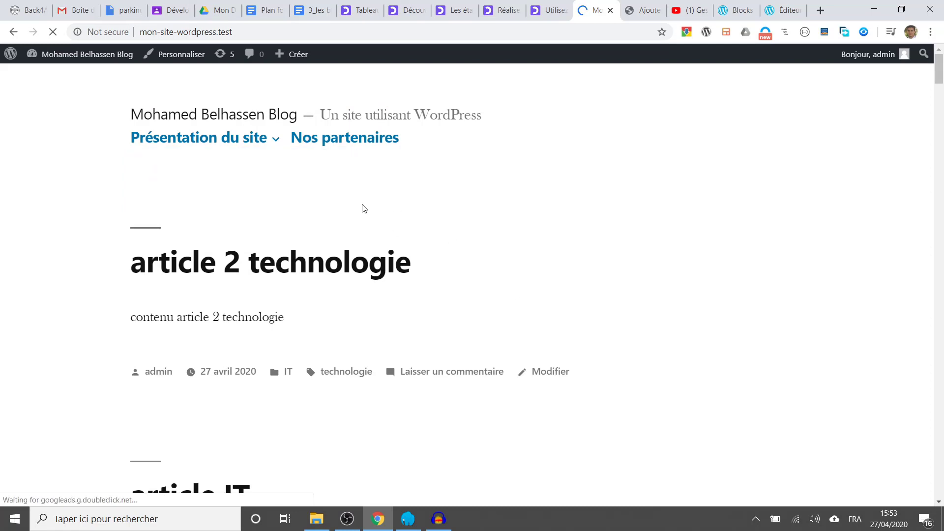
mouse_move(202, 140)
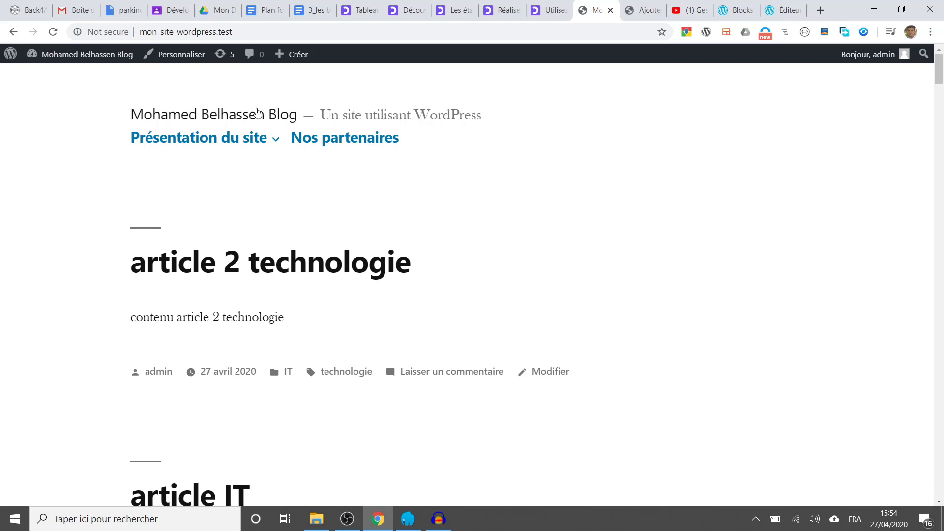
mouse_move(273, 139)
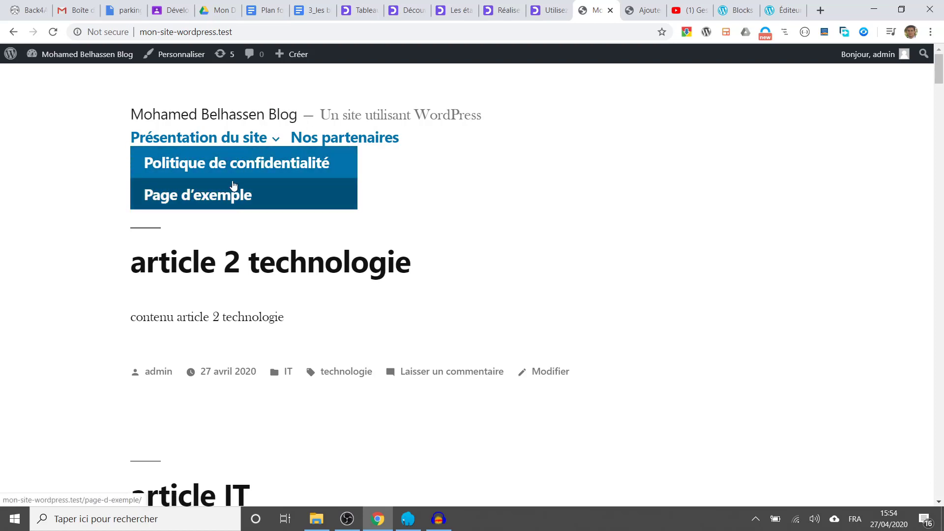